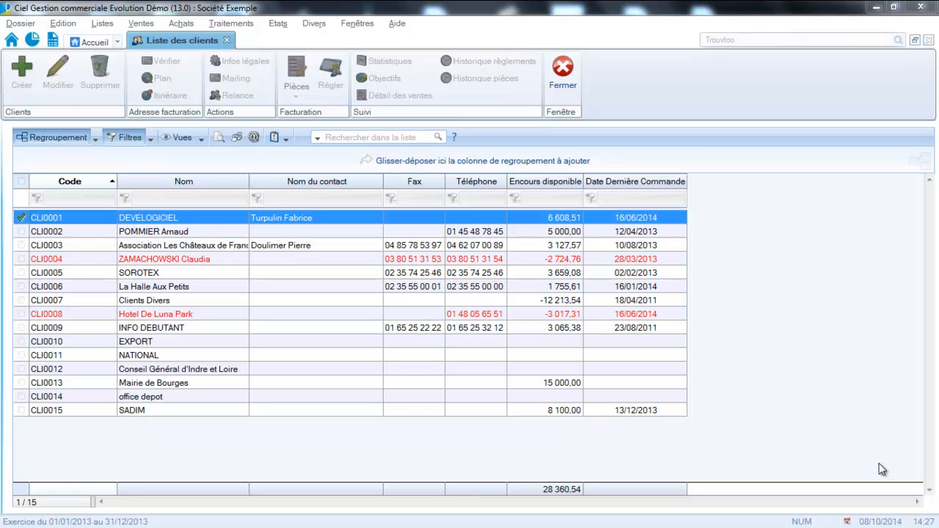
Open the company's accounting parameters, closing all open windows, and review the default journals, main accounts, shipping accounts and miscellaneous accounts.
left_click(20, 23)
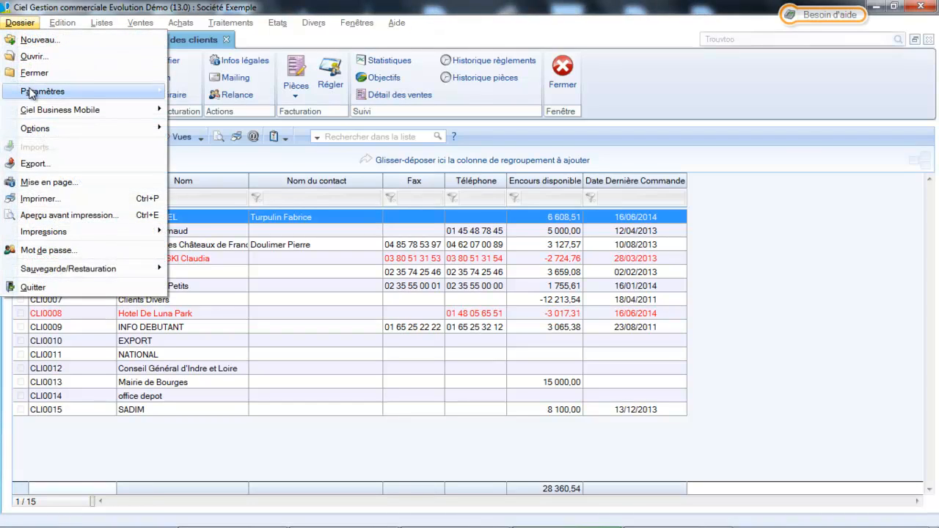
mouse_move(31, 92)
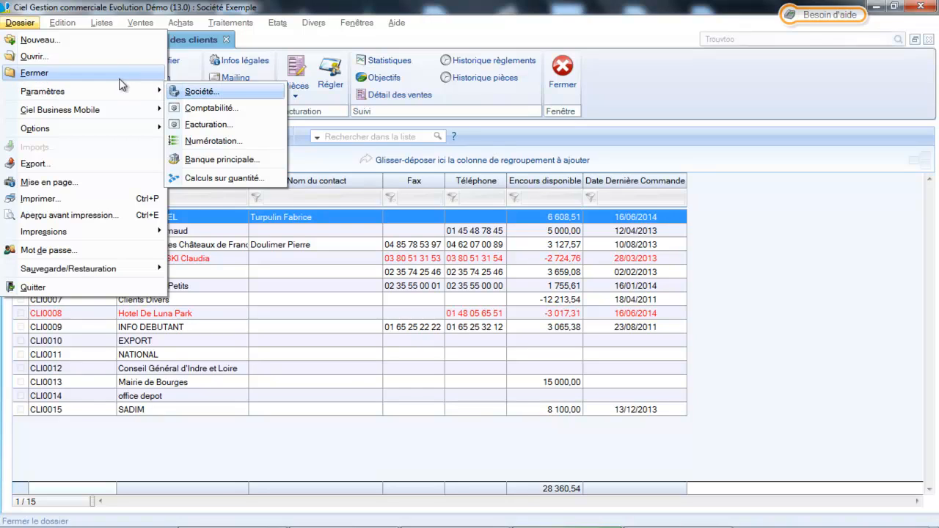
left_click(220, 110)
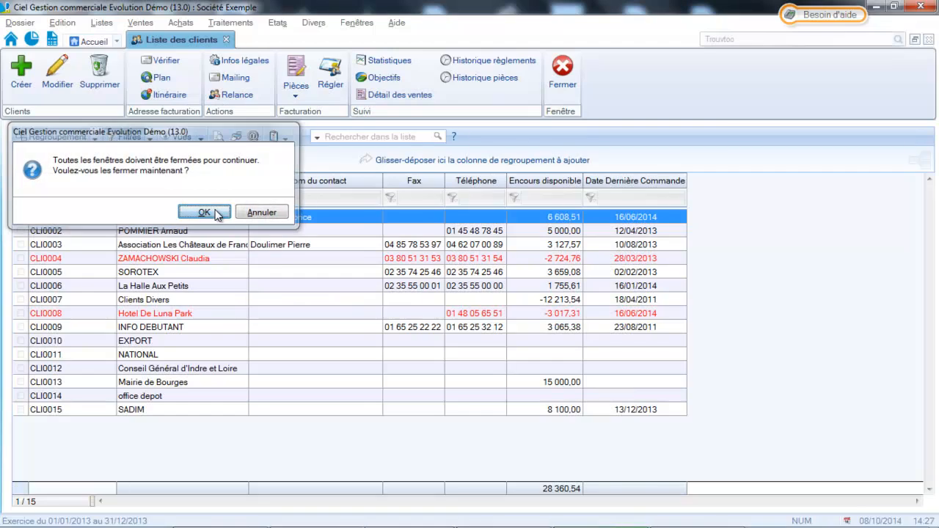
left_click(215, 210)
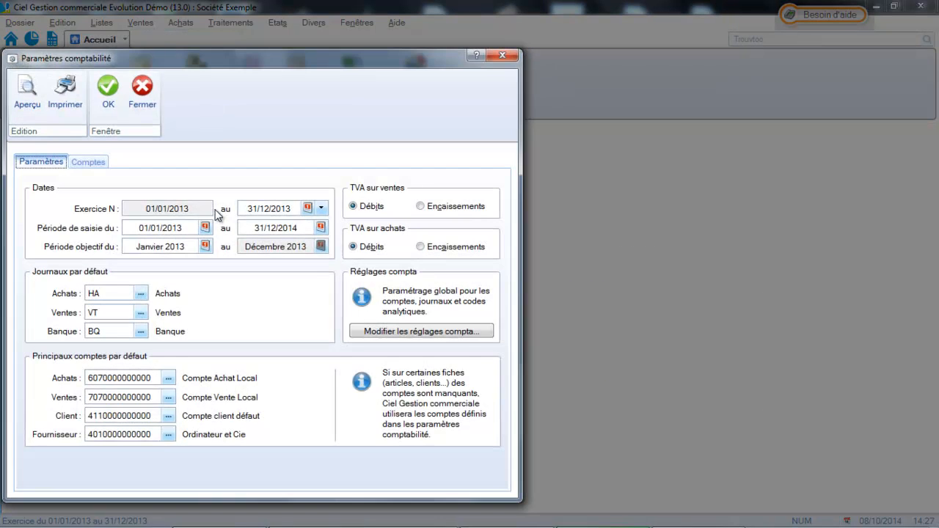
left_click(92, 162)
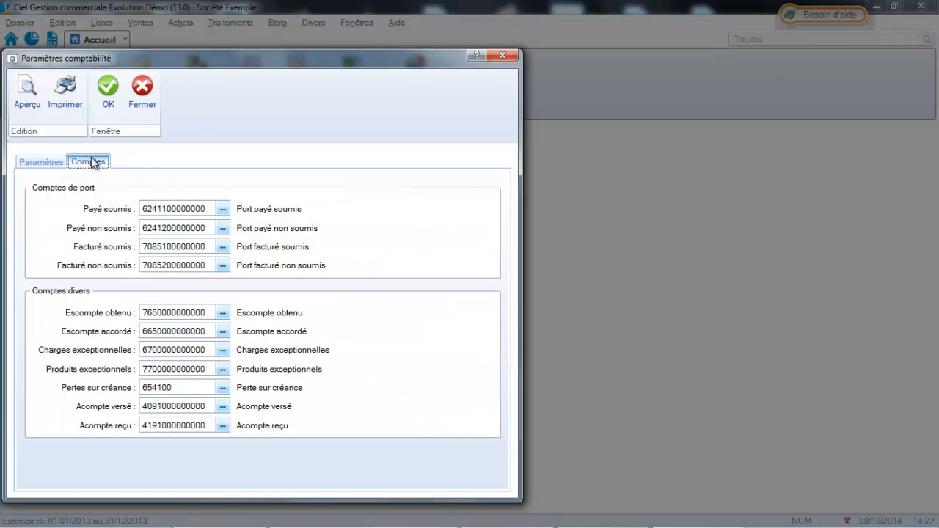
left_click(41, 162)
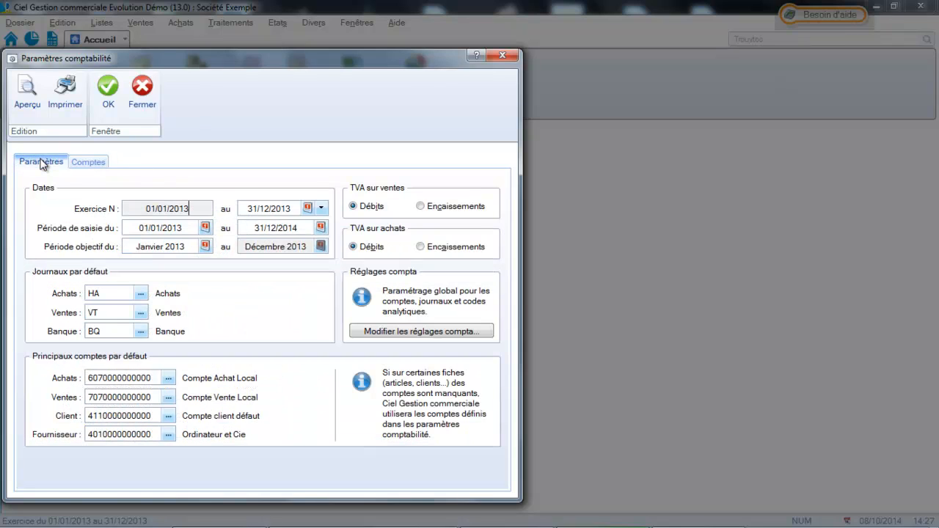
Save the accounting parameters, open the global accounting settings for account lengths and roots, and apply them.
left_click(419, 330)
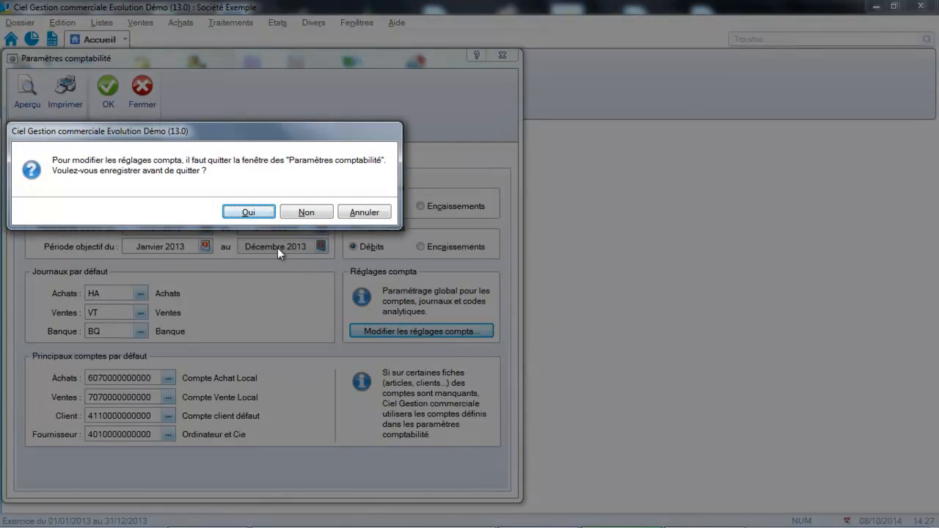
left_click(249, 211)
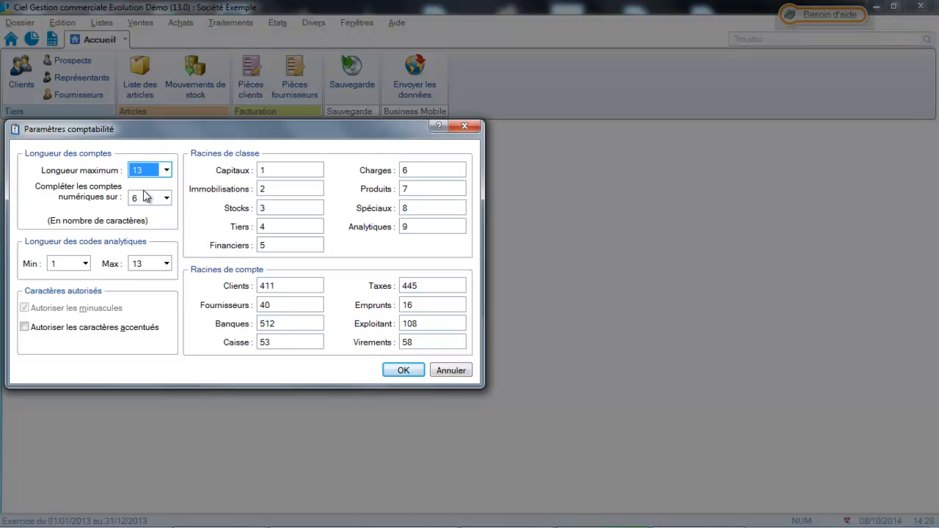
left_click(414, 369)
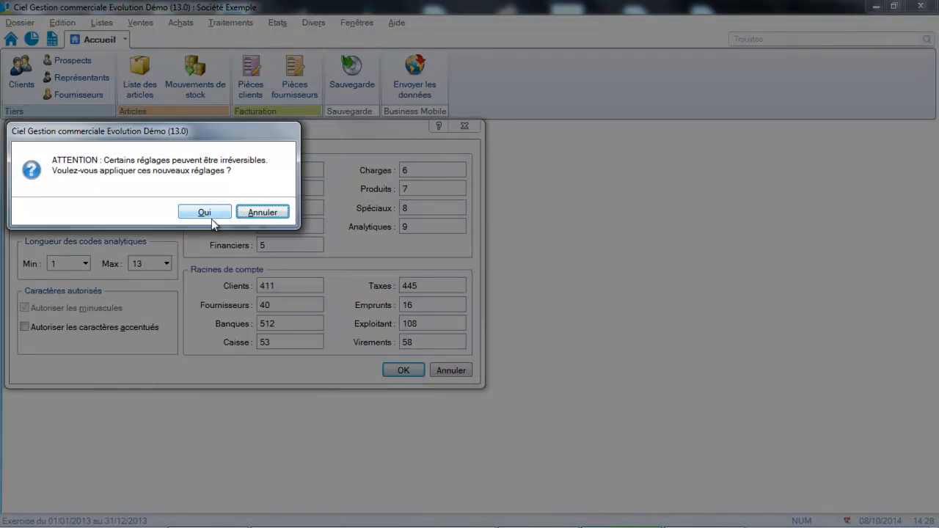
left_click(260, 213)
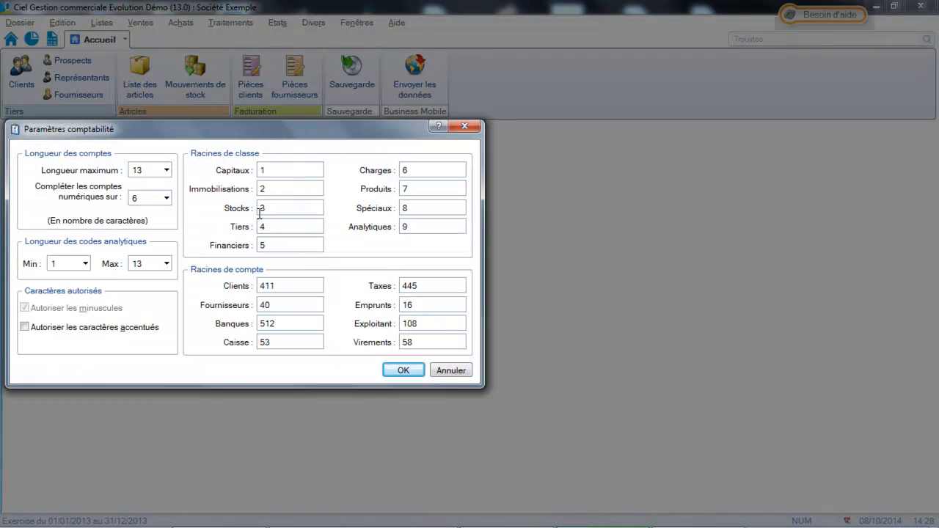
left_click(399, 368)
left_click(204, 212)
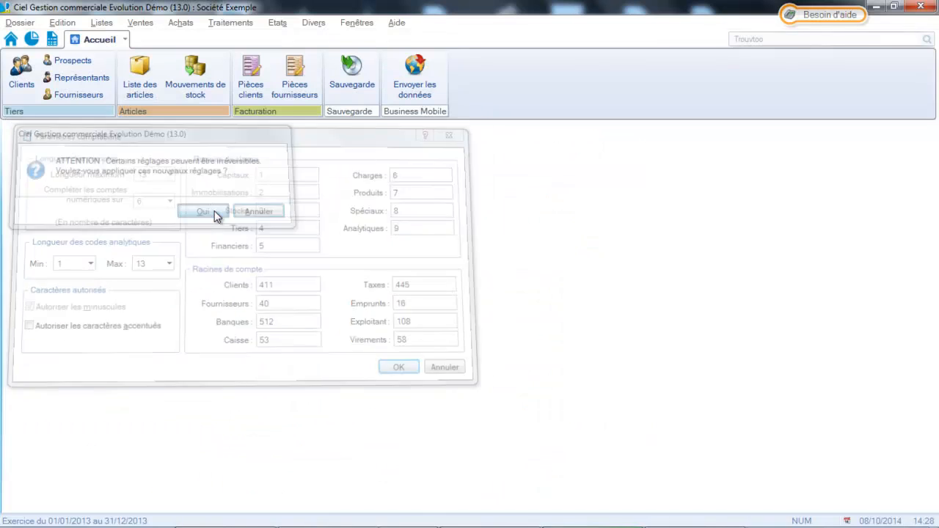
Open the Génération des écritures preferences under Liaison comptable.
left_click(21, 24)
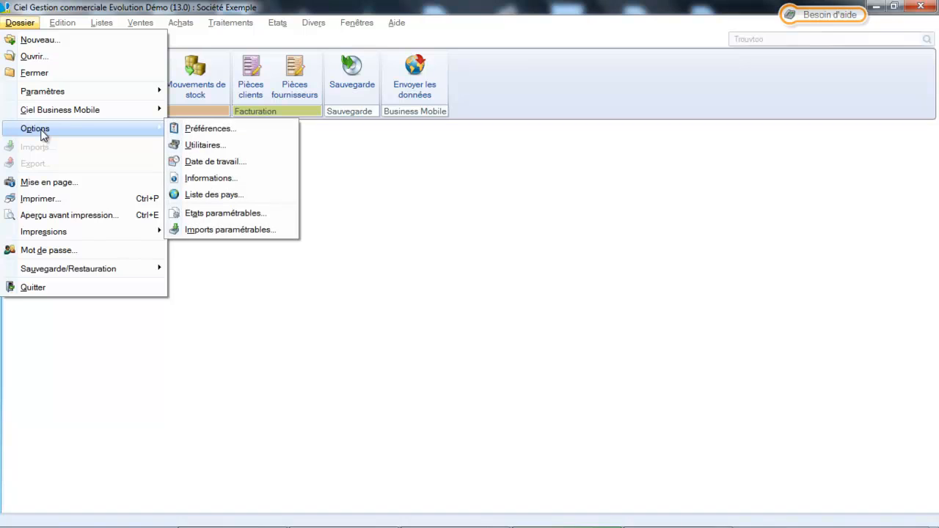
left_click(188, 128)
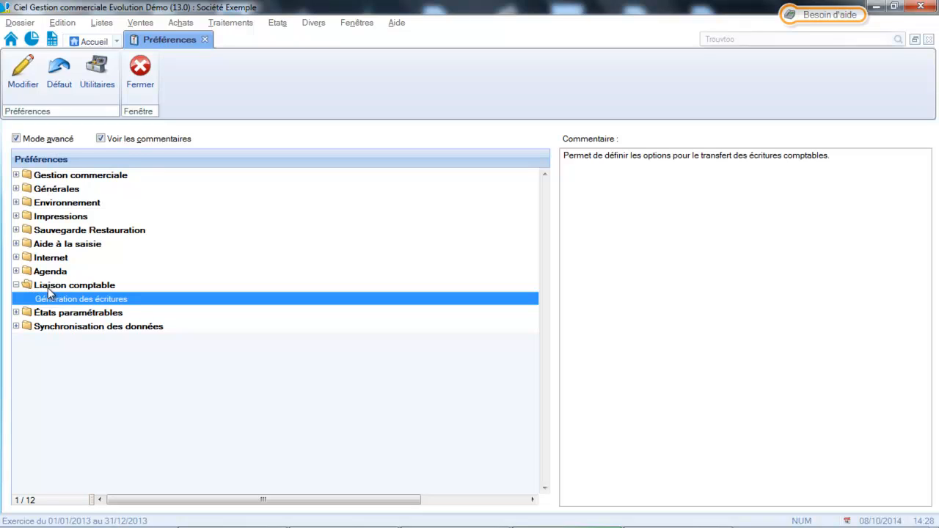
double_click(96, 300)
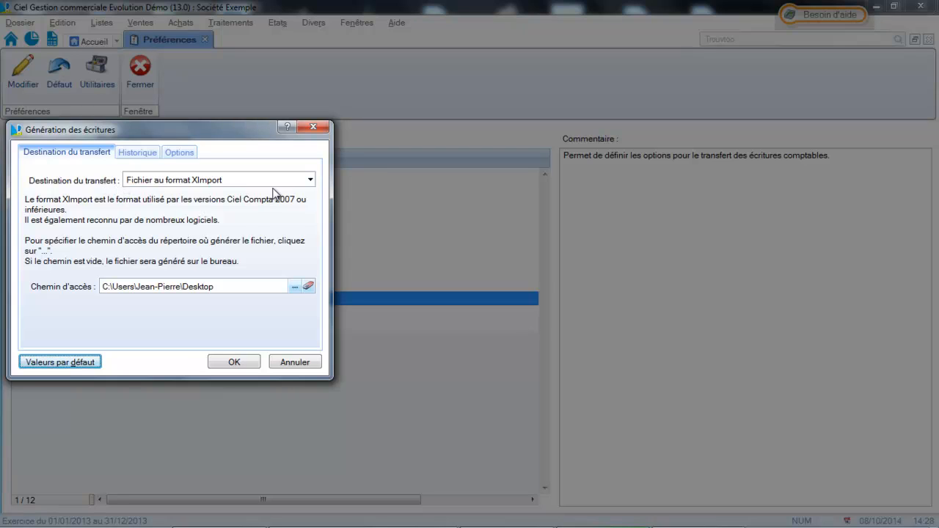
Try Ciel compta as the transfer destination and check which companies it offers.
left_click(310, 181)
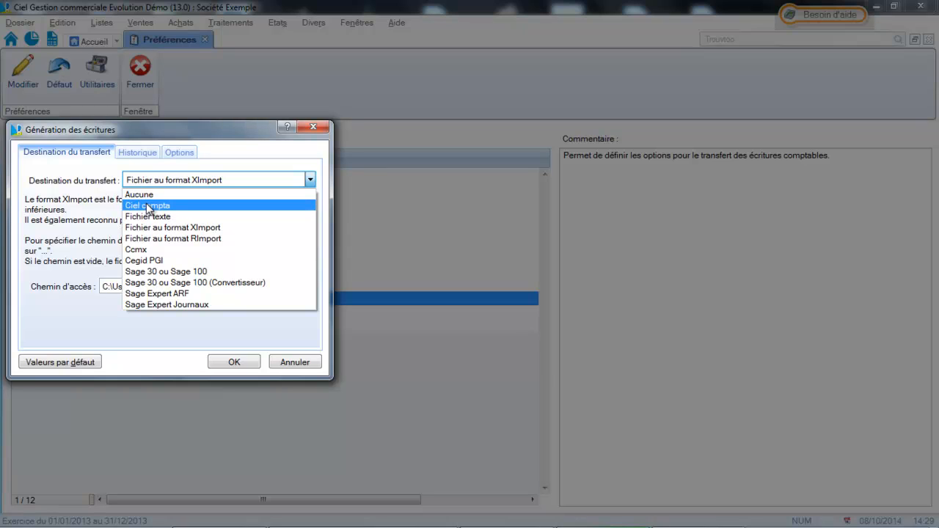
left_click(149, 206)
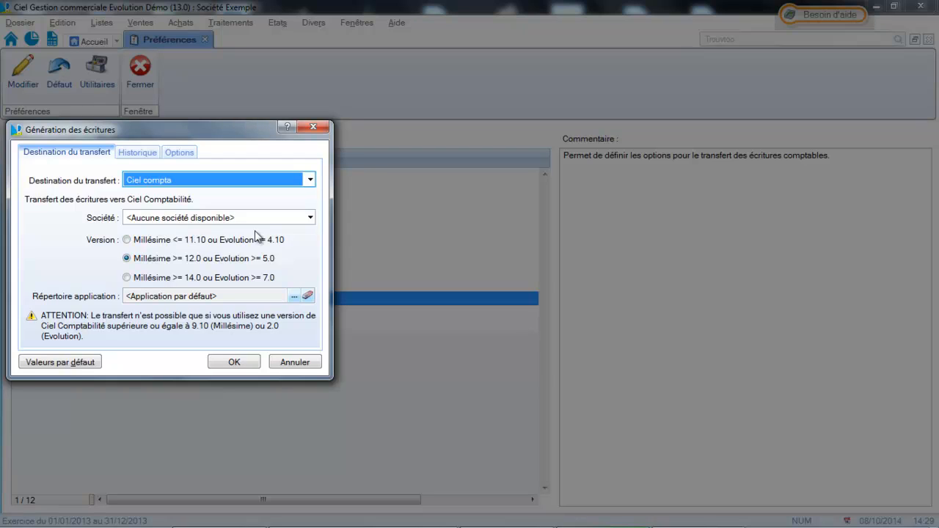
left_click(310, 218)
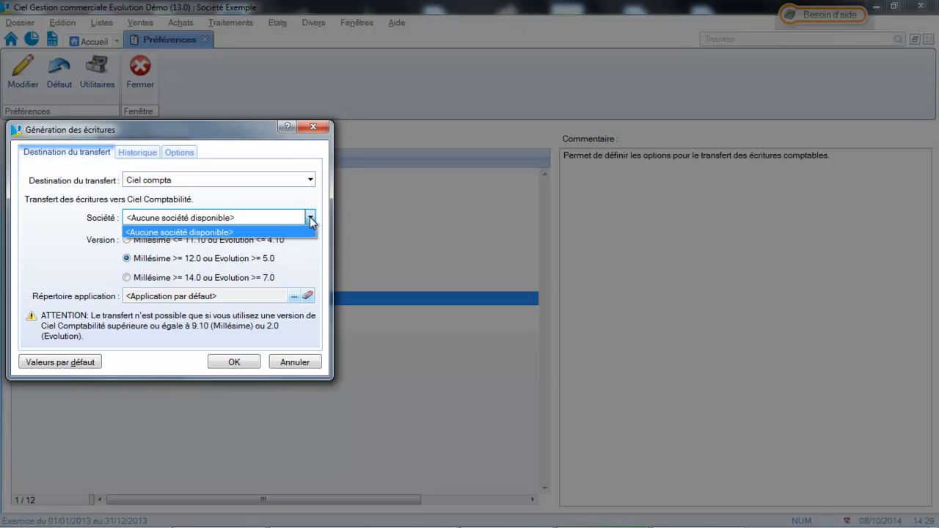
left_click(180, 231)
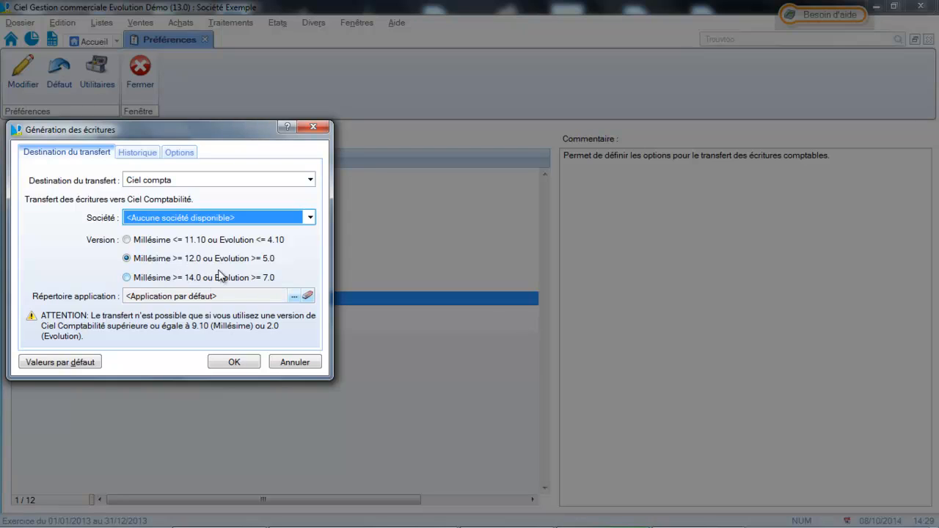
Set the entry transfer destination to Fichier au format XImport, save the setting and close the preferences.
left_click(311, 181)
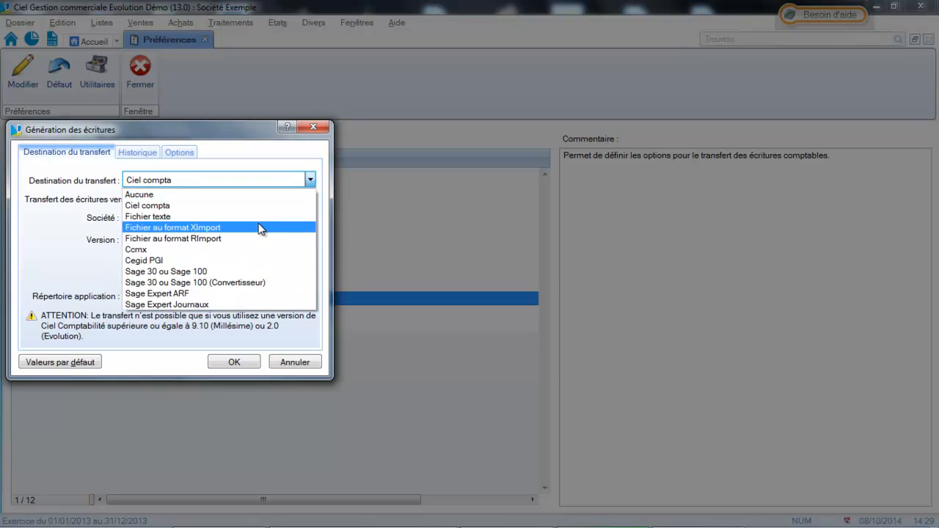
left_click(261, 228)
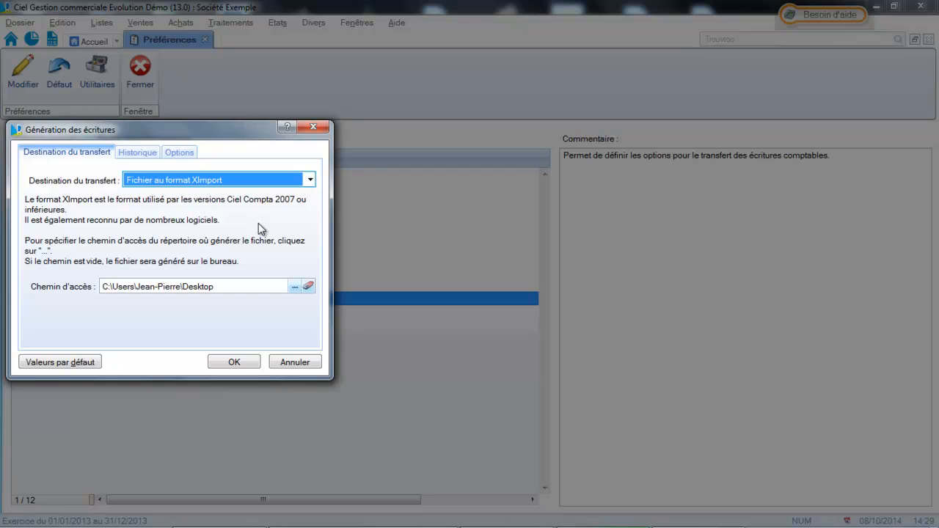
left_click(234, 362)
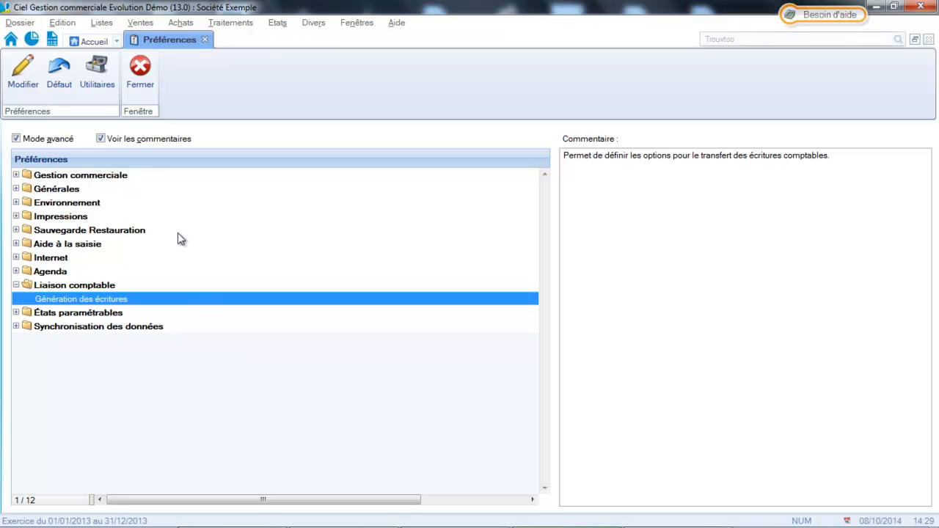
left_click(152, 95)
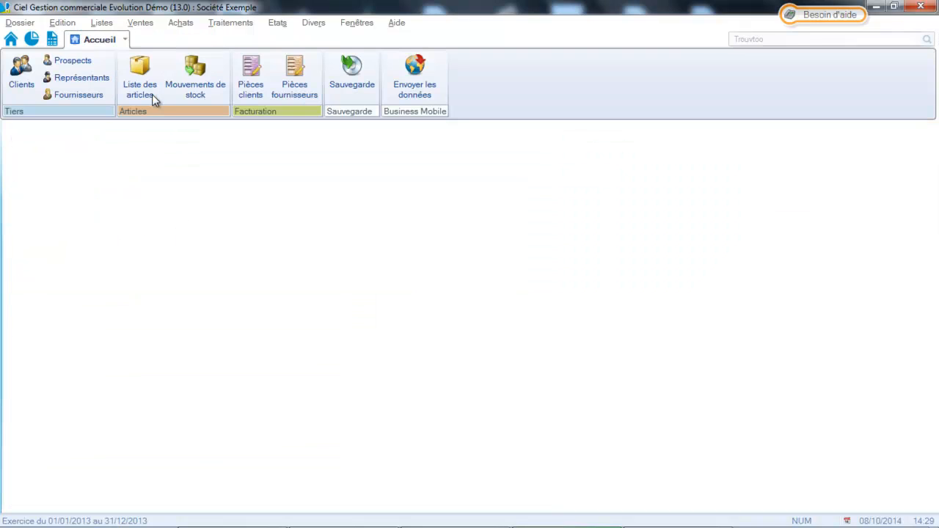
Check the accounting account on the DEVELOGICIEL client record, then close the record.
left_click(103, 25)
left_click(111, 40)
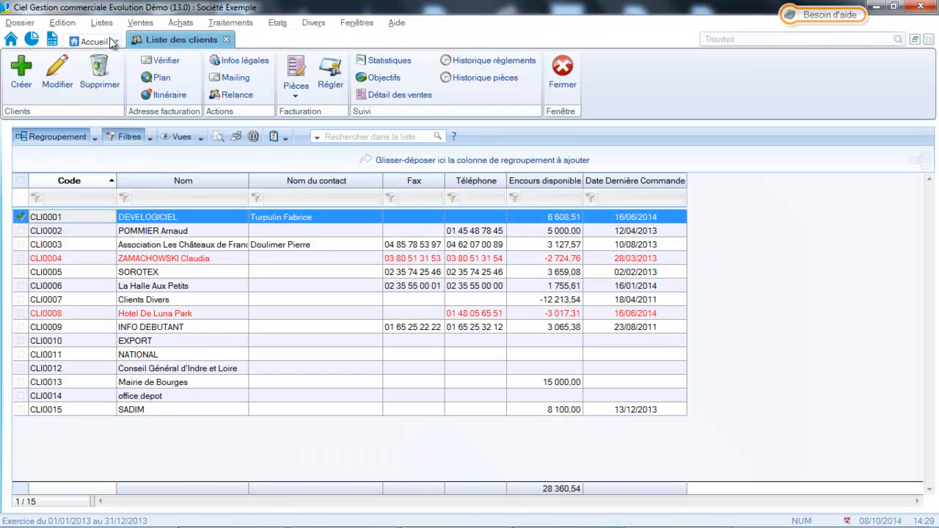
double_click(141, 218)
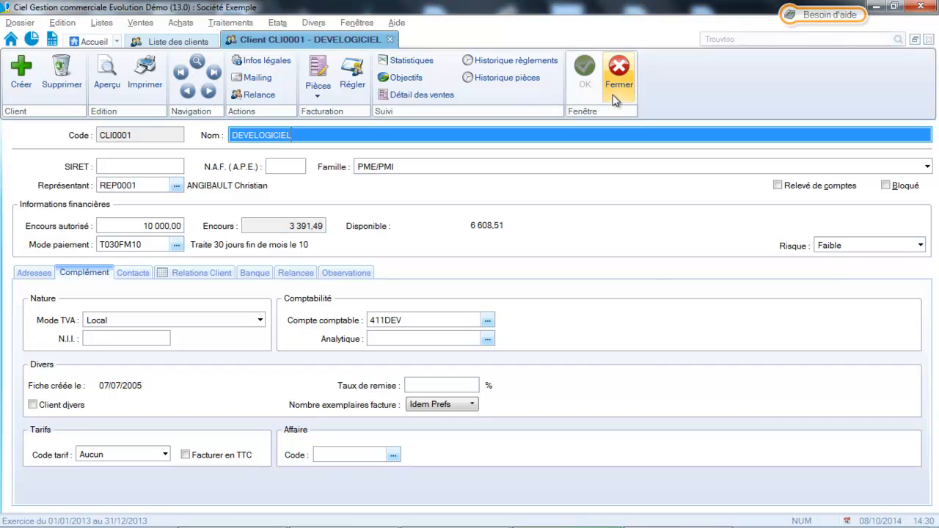
left_click(619, 74)
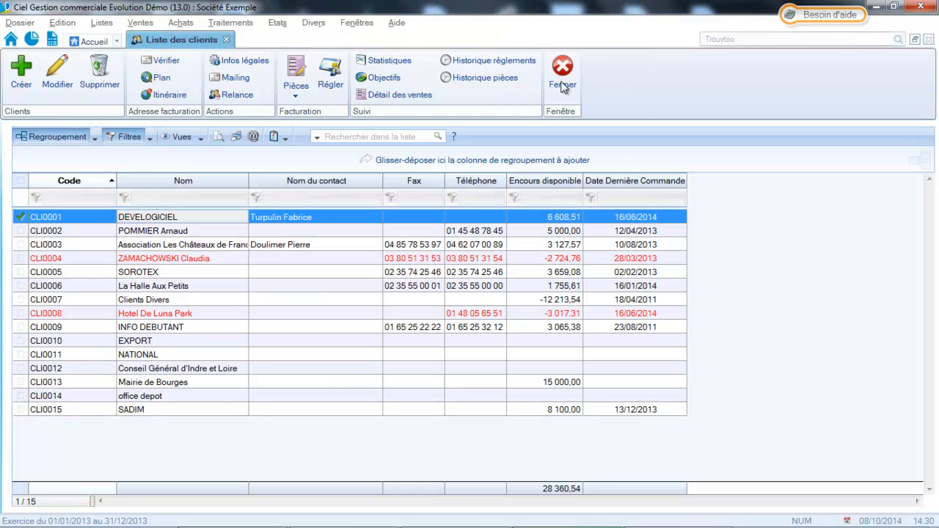
Check the accounting account in the Complément details of the supplier Ordinateur et Cie, closing the record when done.
left_click(101, 23)
left_click(121, 74)
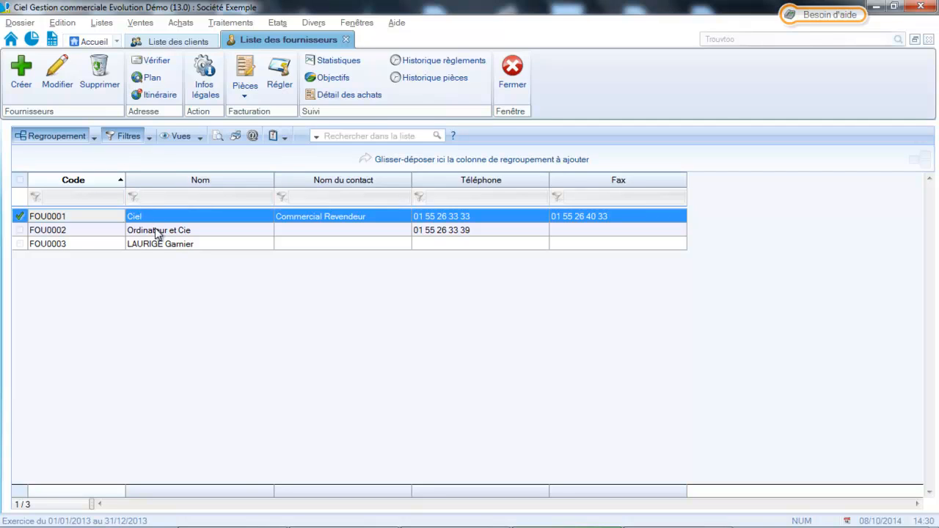
double_click(154, 230)
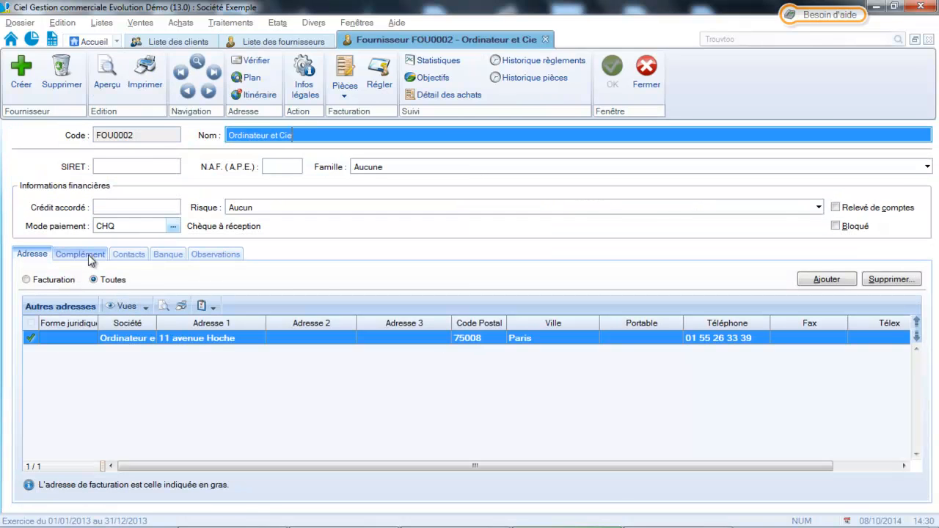
left_click(90, 254)
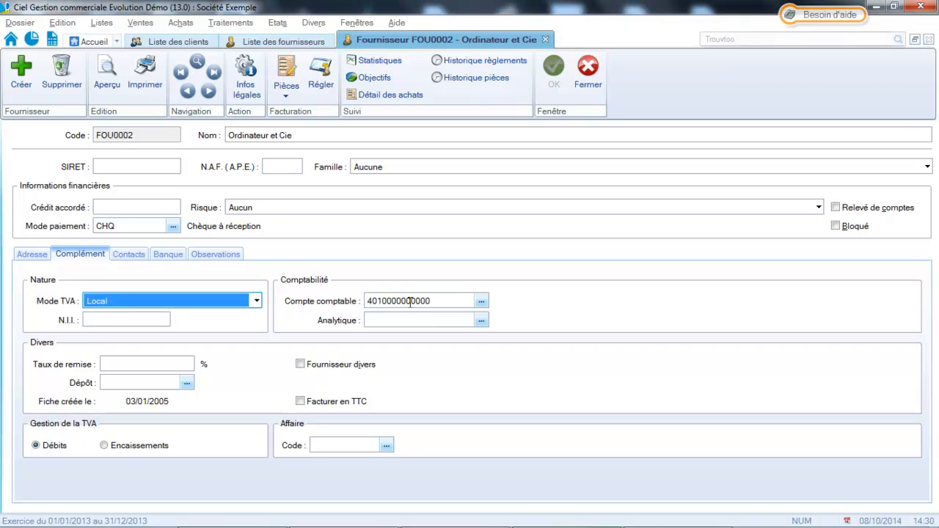
left_click(586, 82)
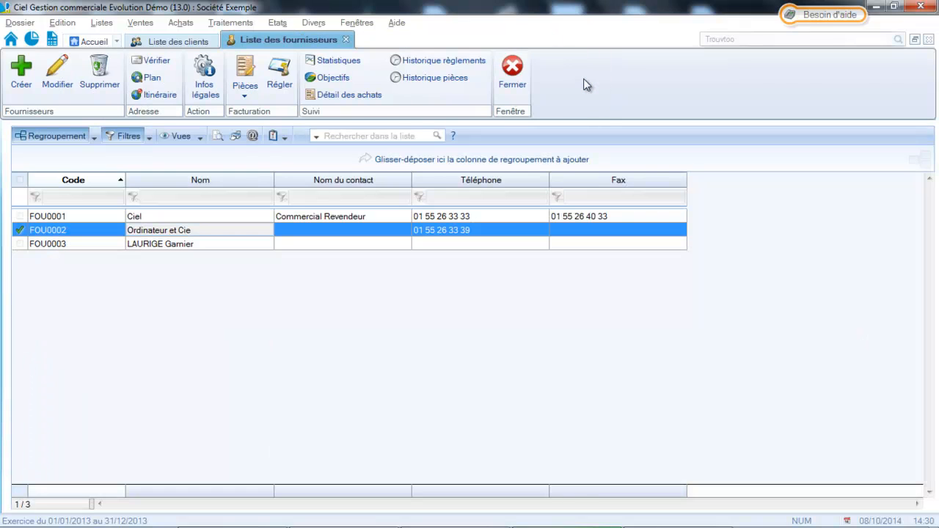
Check the sales and purchase accounts in the Comptabilité details of article ART0002 and close its record.
left_click(103, 23)
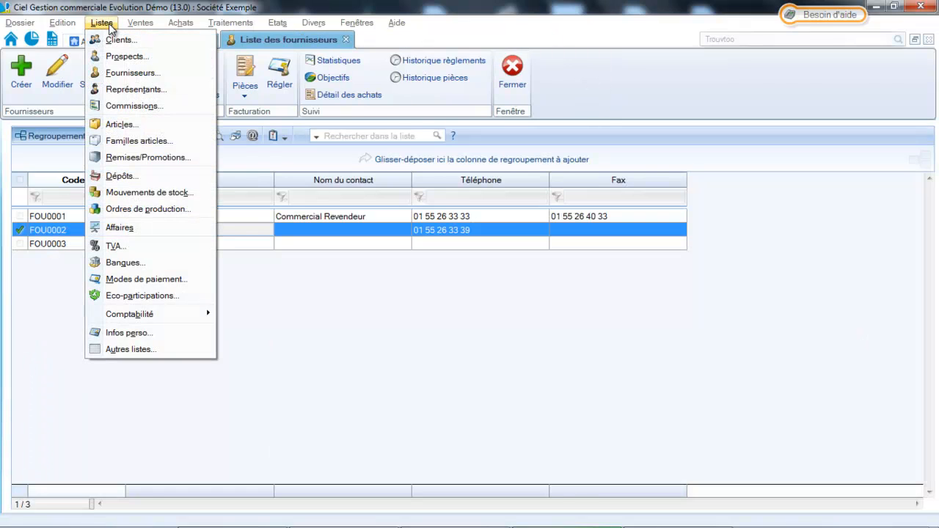
left_click(121, 123)
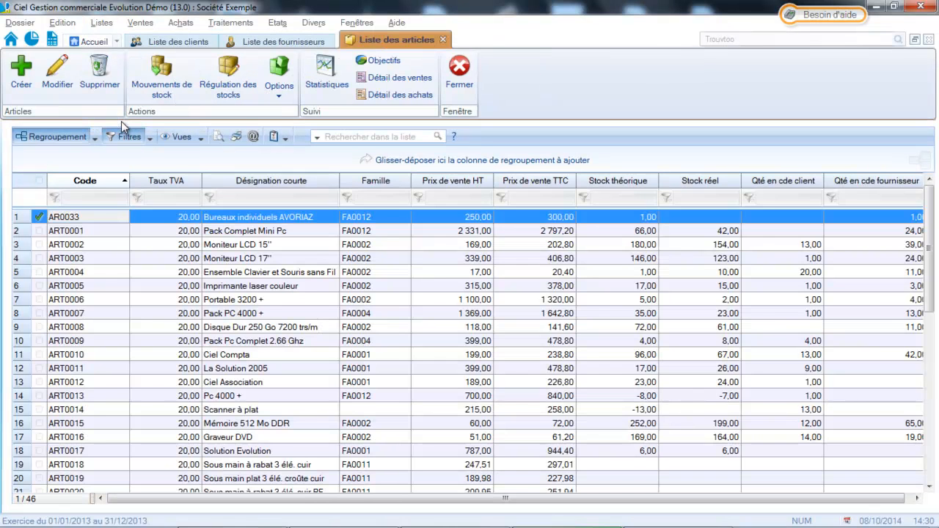
double_click(208, 245)
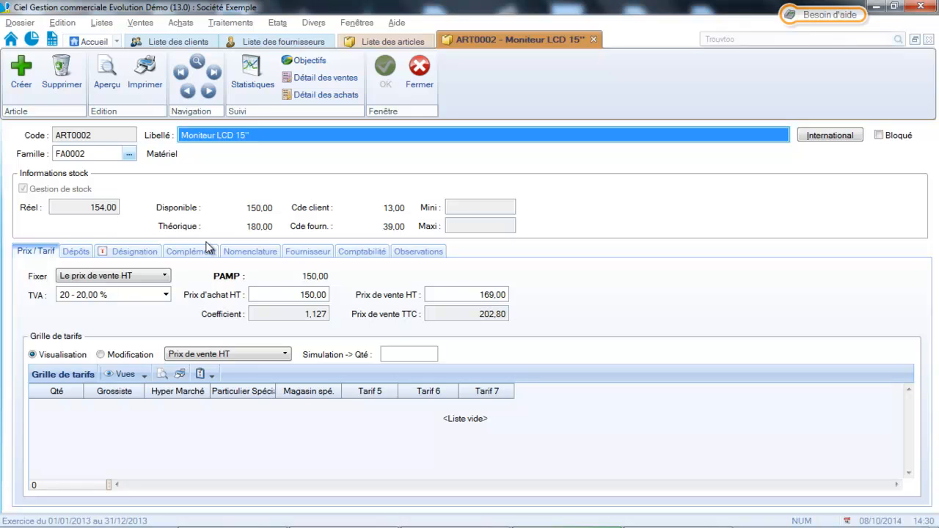
left_click(374, 253)
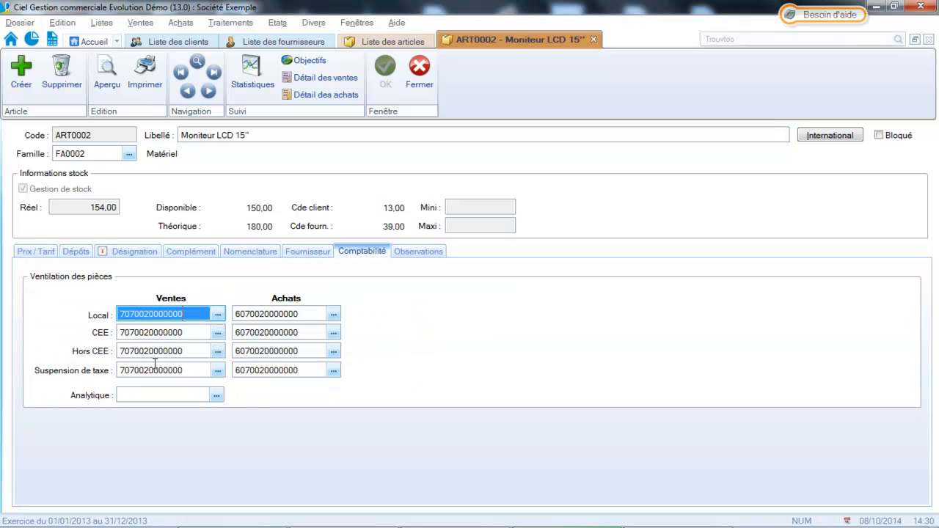
left_click(418, 84)
Open the list of VAT rates to examine the collected and deductible VAT accounts.
left_click(100, 24)
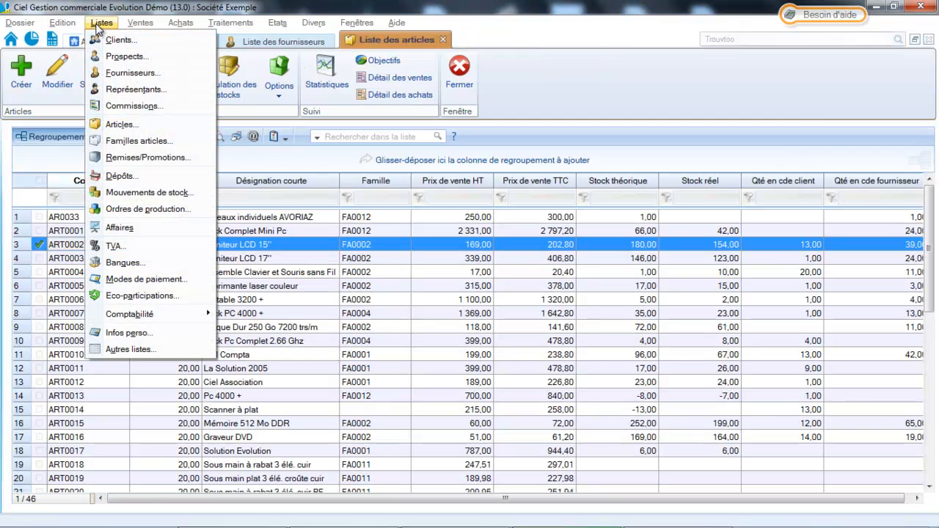
left_click(117, 246)
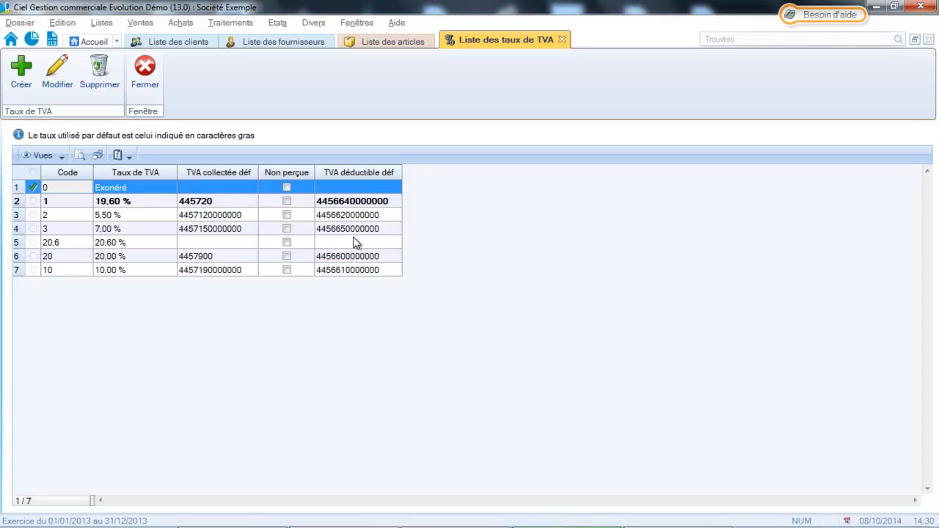
Close the list of VAT rates and the list of articles.
left_click(144, 79)
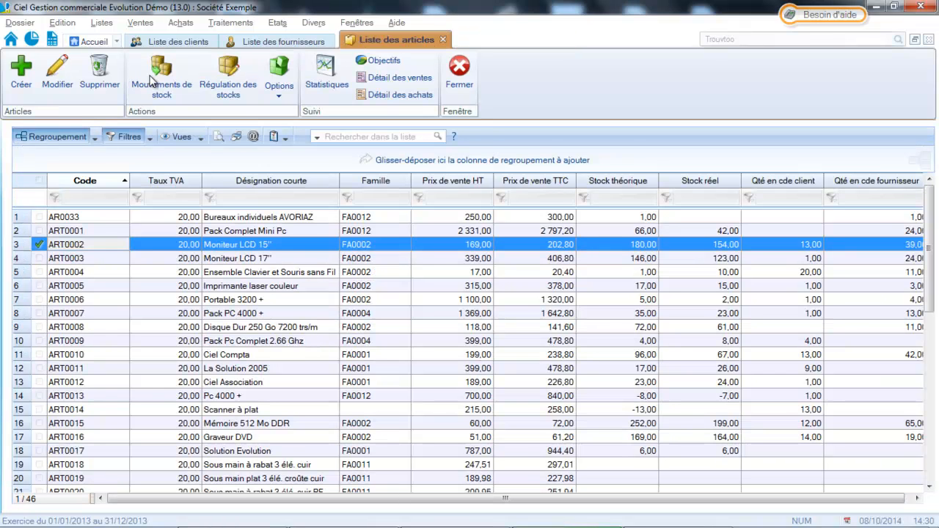
left_click(460, 82)
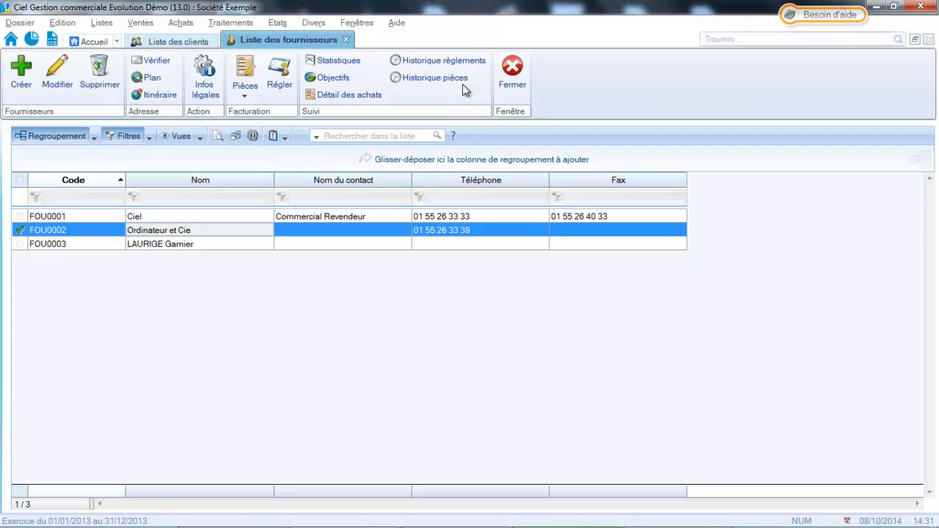
Run the accounting link for 01/10/2014 to 31/10/2014 on all purchase and sales documents, without centralising any accounts or detailing due dates.
left_click(225, 24)
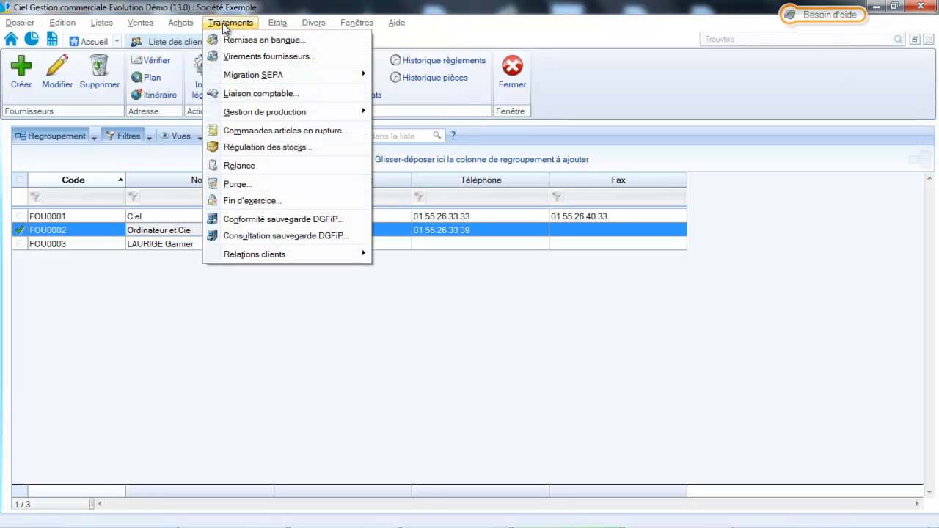
left_click(262, 93)
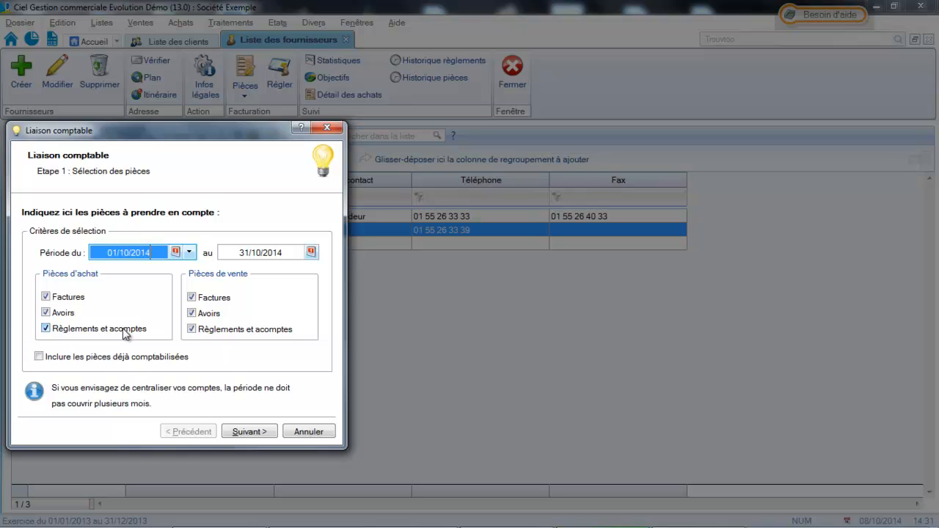
left_click(254, 432)
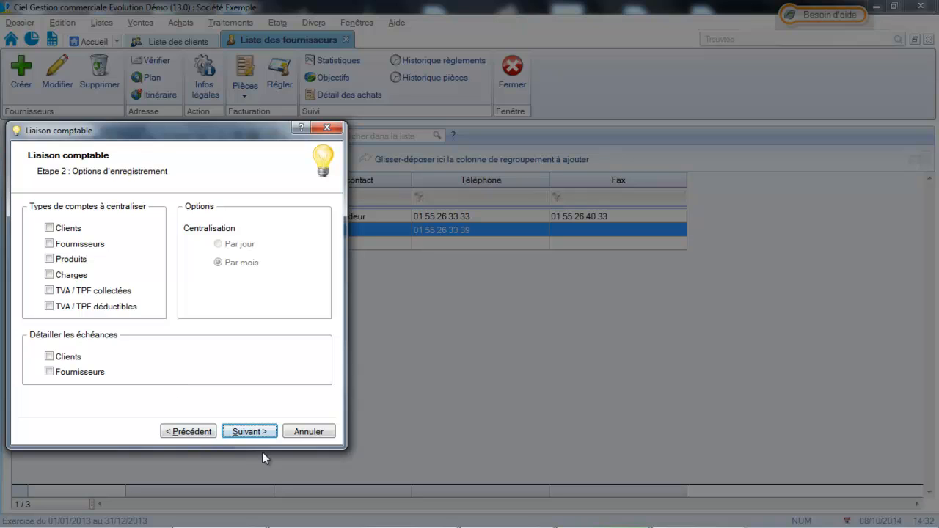
left_click(248, 432)
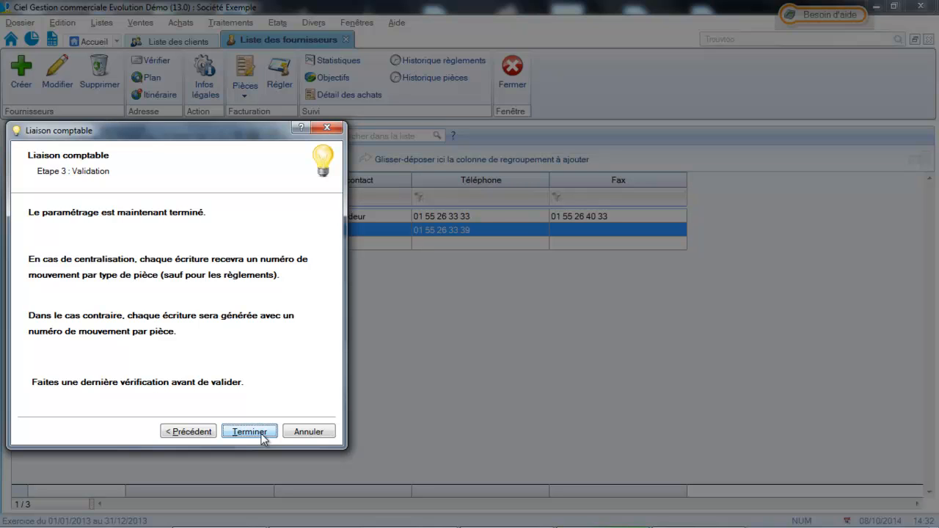
left_click(263, 435)
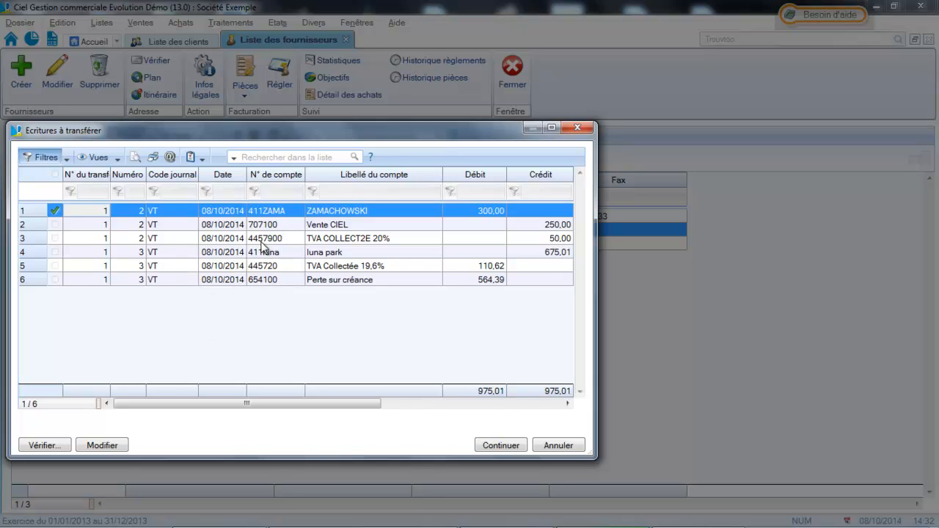
Check the account numbers of the entries to transfer in edit mode and continue the transfer, saving the modifications.
left_click(107, 449)
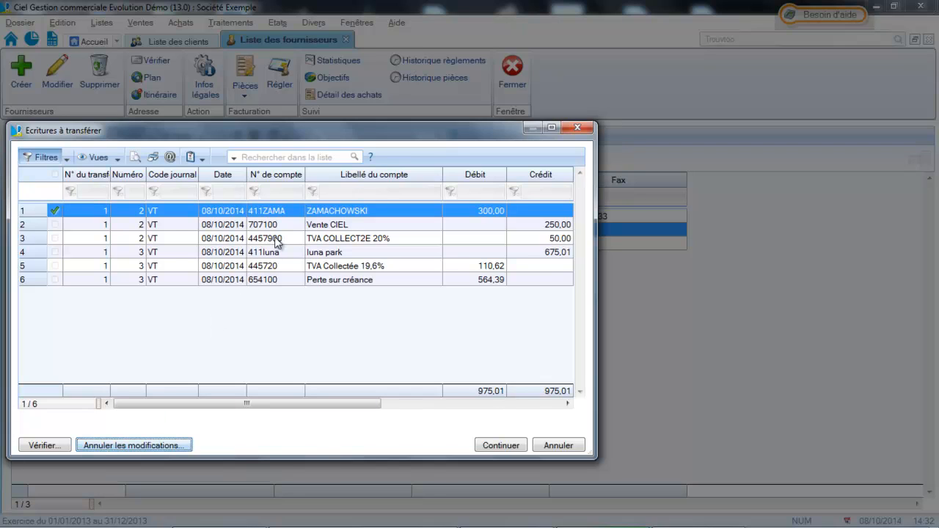
left_click(279, 210)
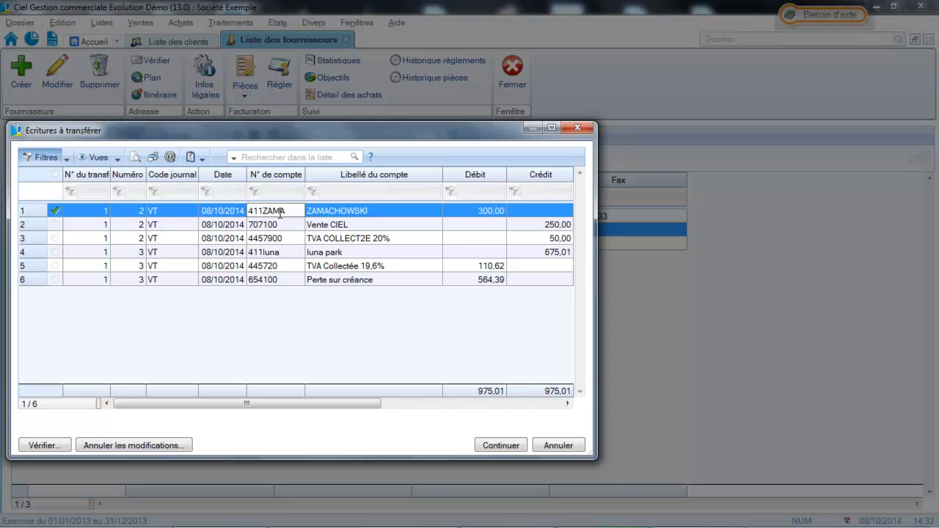
left_click(257, 227)
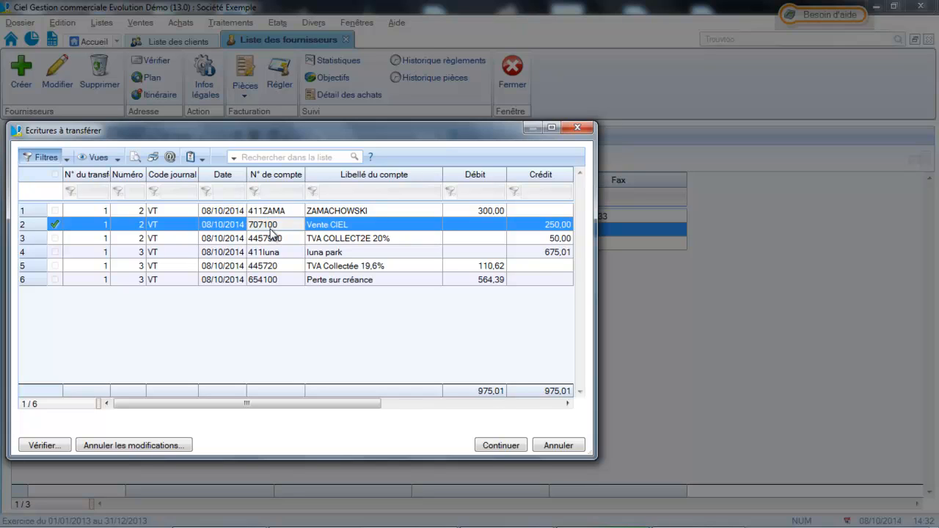
left_click(273, 252)
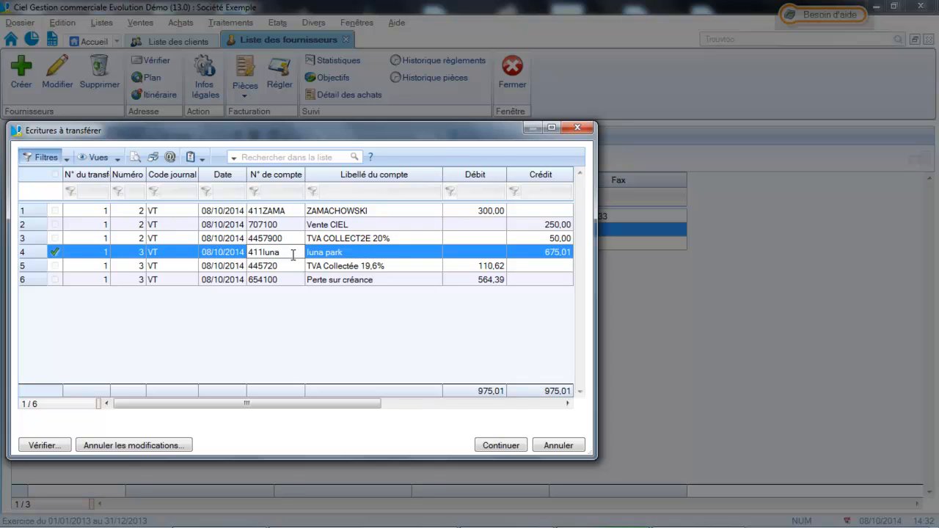
left_click(272, 267)
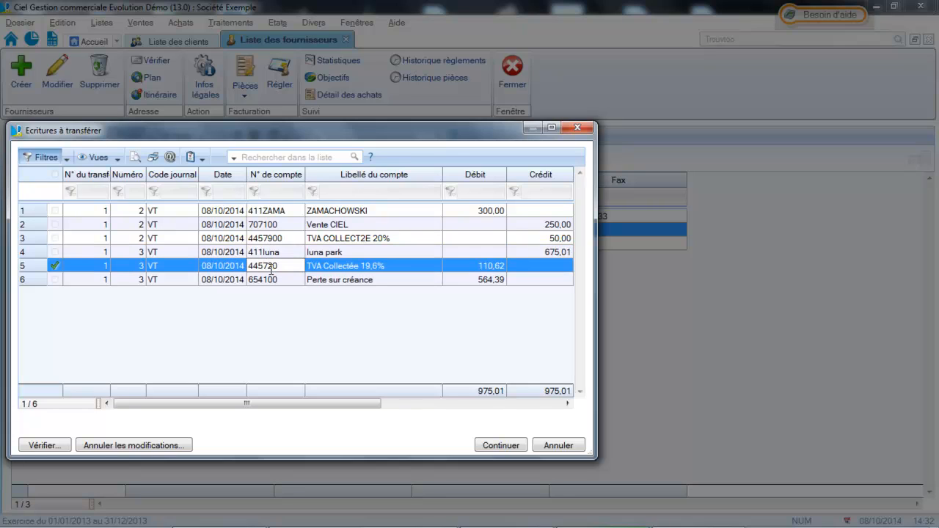
left_click(502, 446)
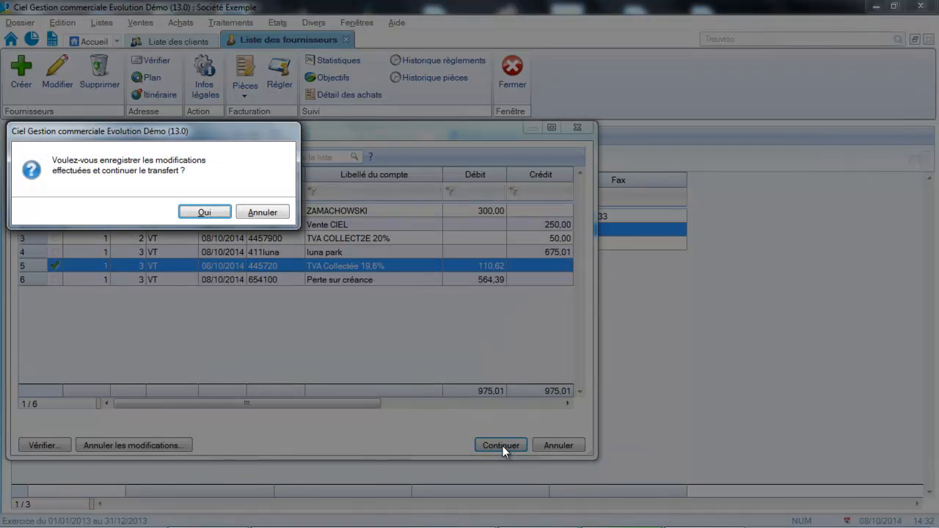
left_click(216, 211)
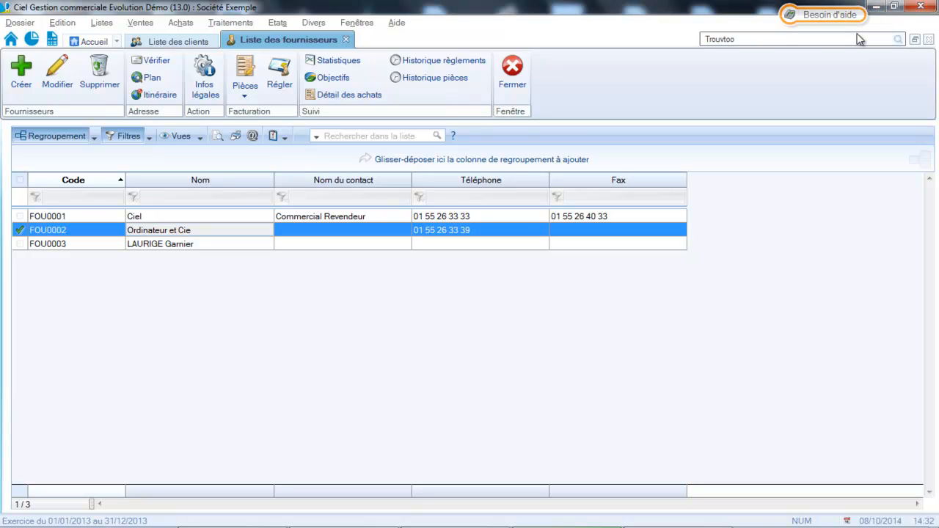
Switch to Ciel Compta Evolution and import the entries from the XImport text file on the desktop, continuing past the import report.
mouse_move(327, 519)
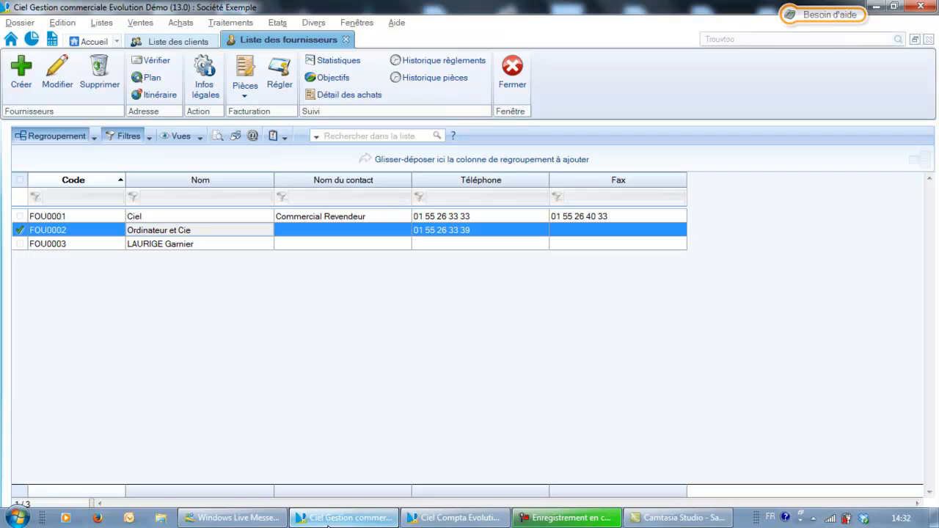
left_click(454, 518)
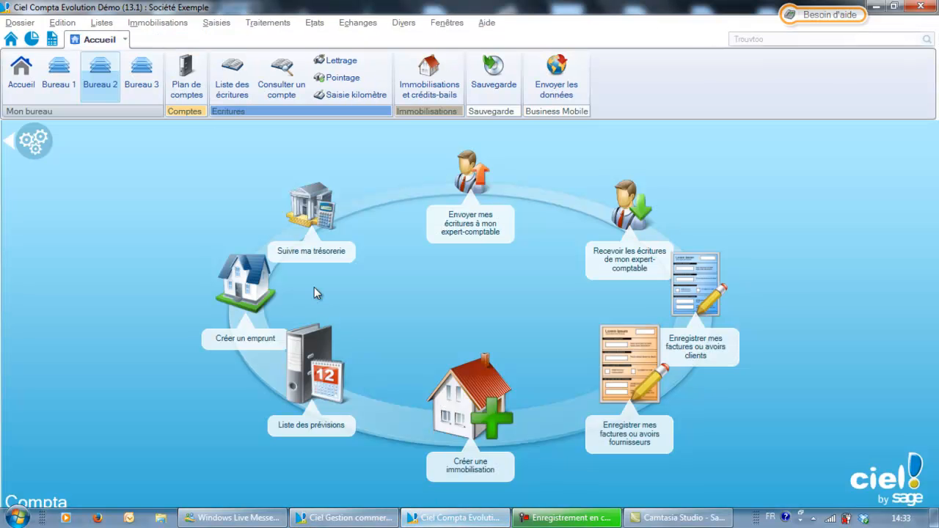
left_click(403, 23)
mouse_move(377, 27)
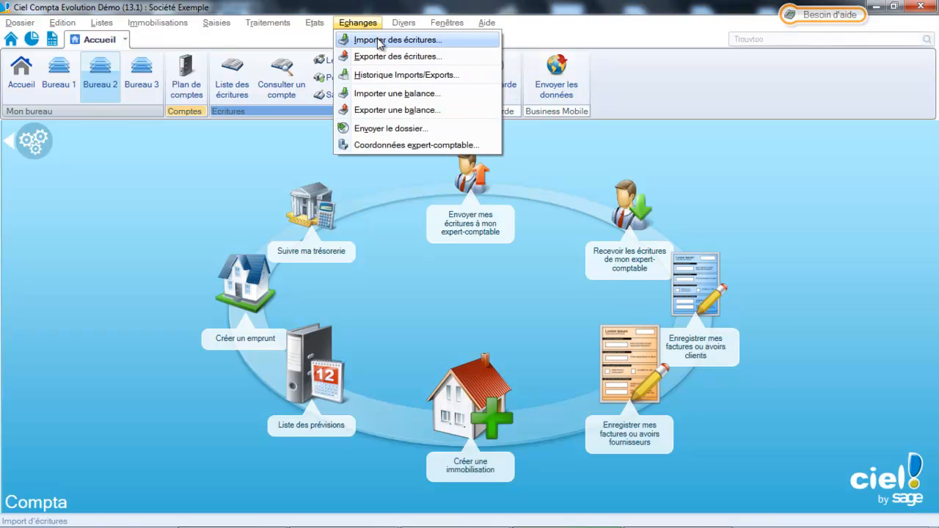
left_click(380, 41)
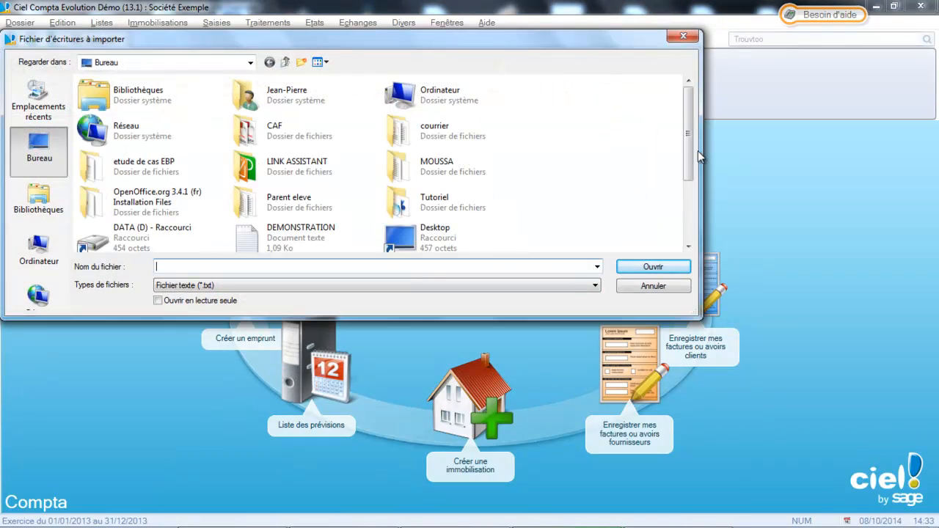
left_click_drag(689, 146, 726, 222)
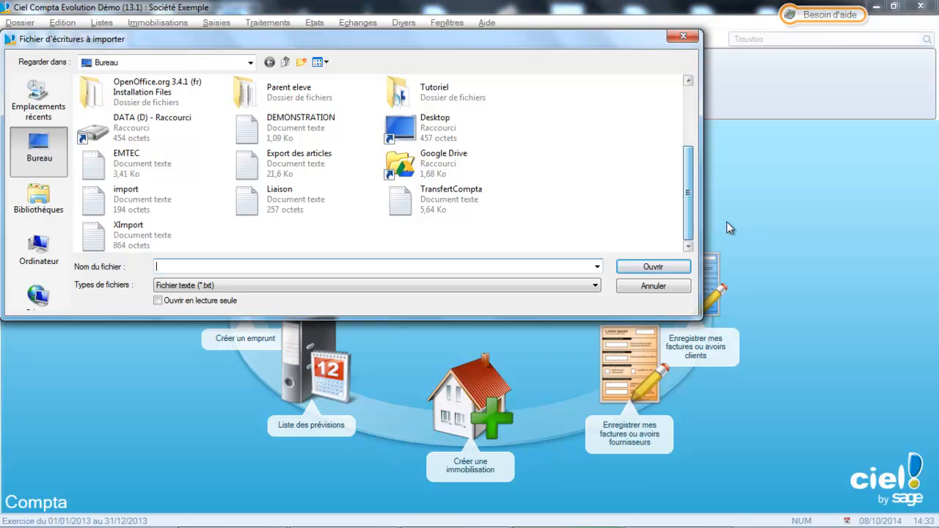
left_click(131, 250)
left_click(654, 271)
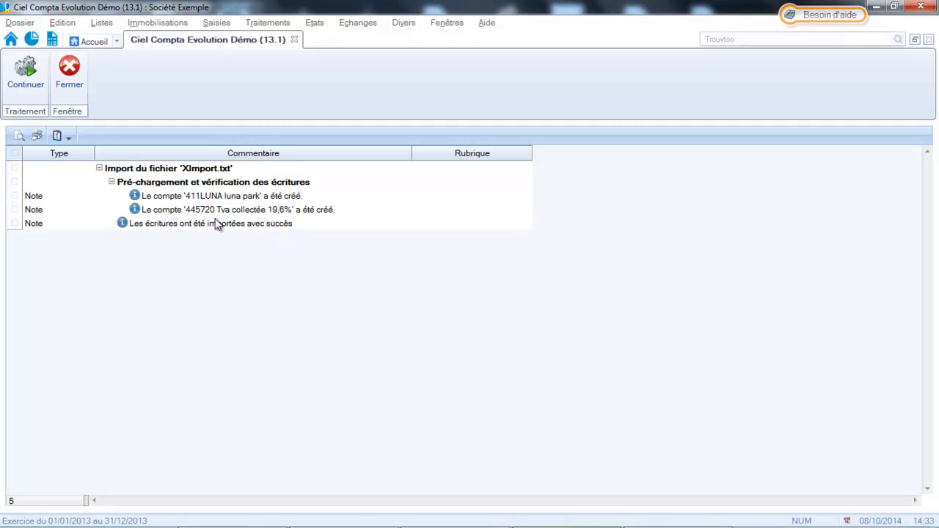
left_click(26, 84)
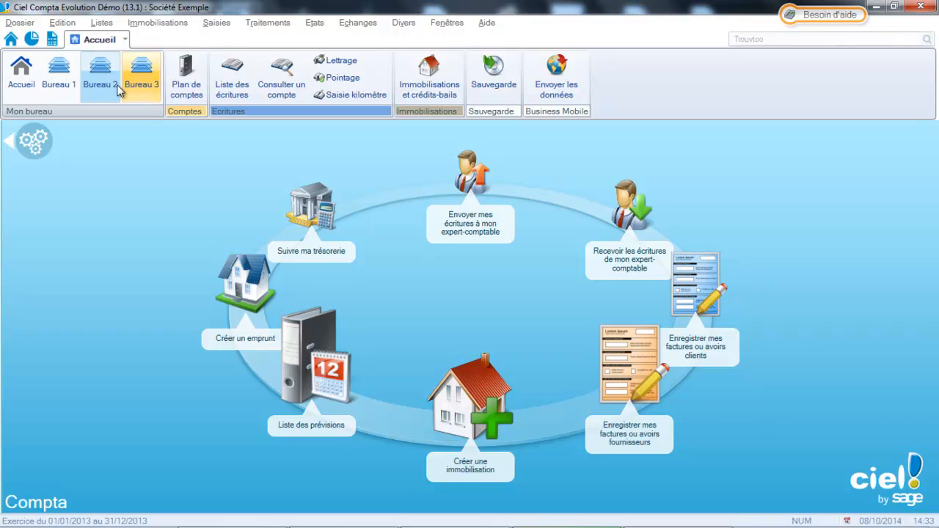
Examine the imported entries in the list of entries filtered on the VT - Ventes journal, closing the list when done.
left_click(236, 95)
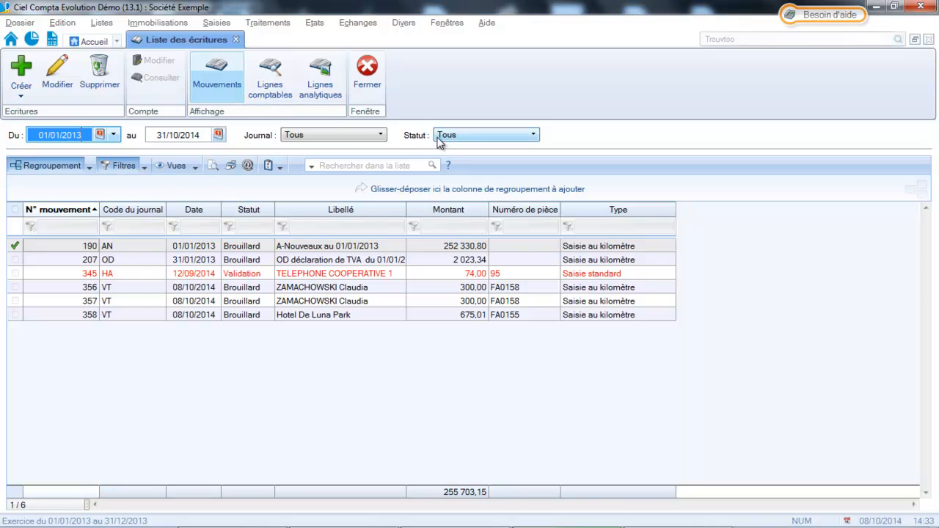
left_click(353, 134)
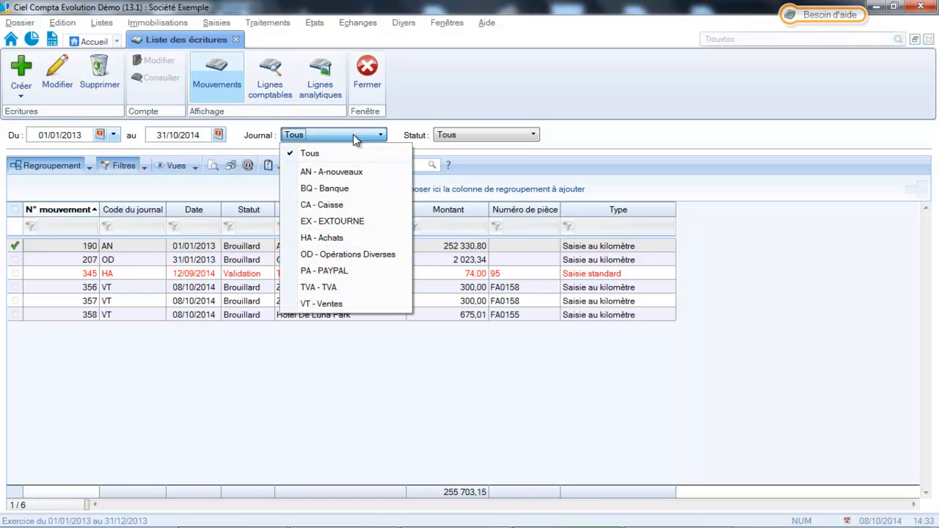
left_click(321, 303)
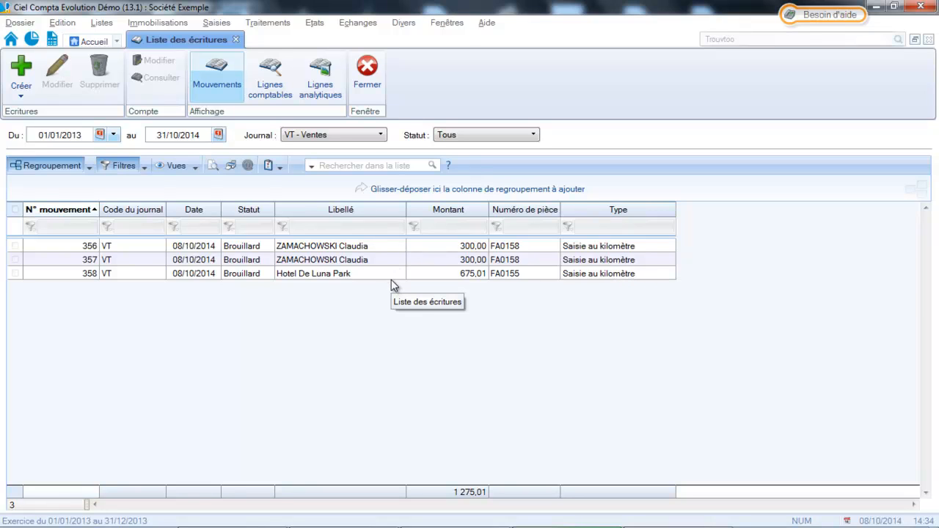
left_click(374, 75)
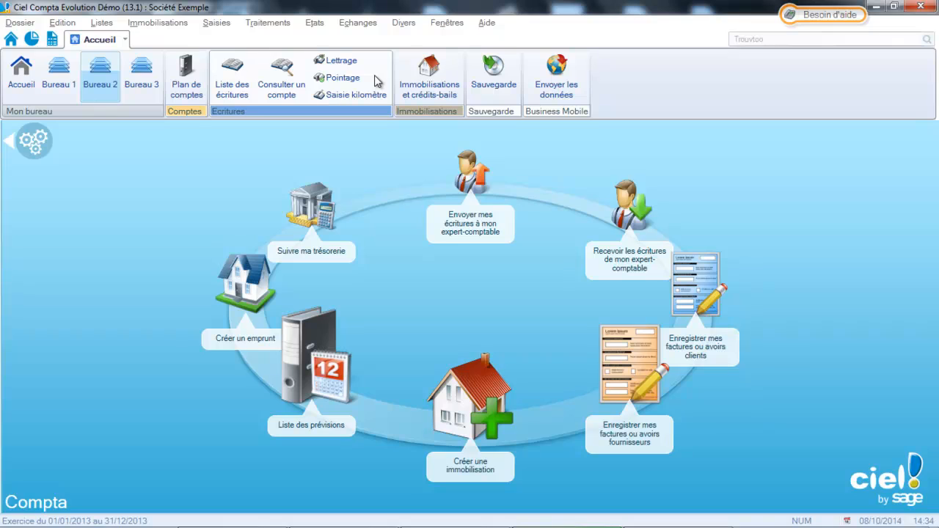